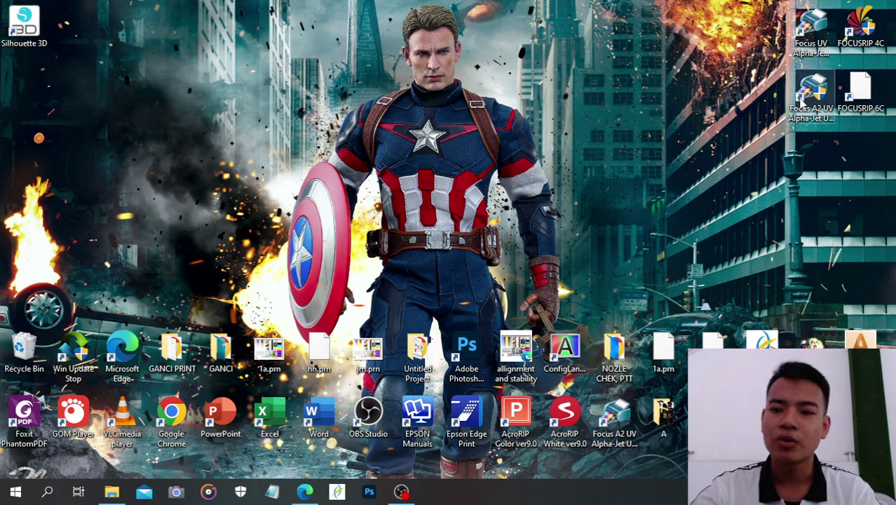
# Open the Focus A2 UV Alpha-Jet control software, review its voltage and color calibration channels, and close it
pyautogui.click(803, 100)
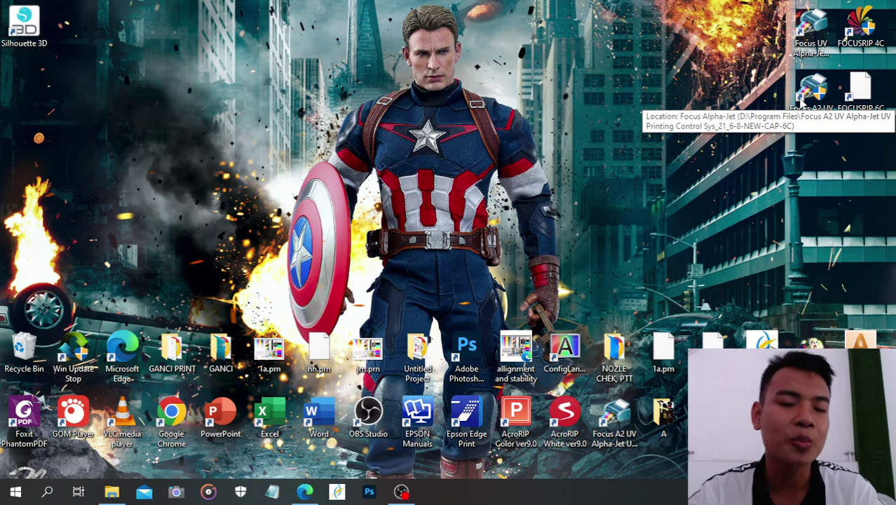
pyautogui.doubleClick(803, 100)
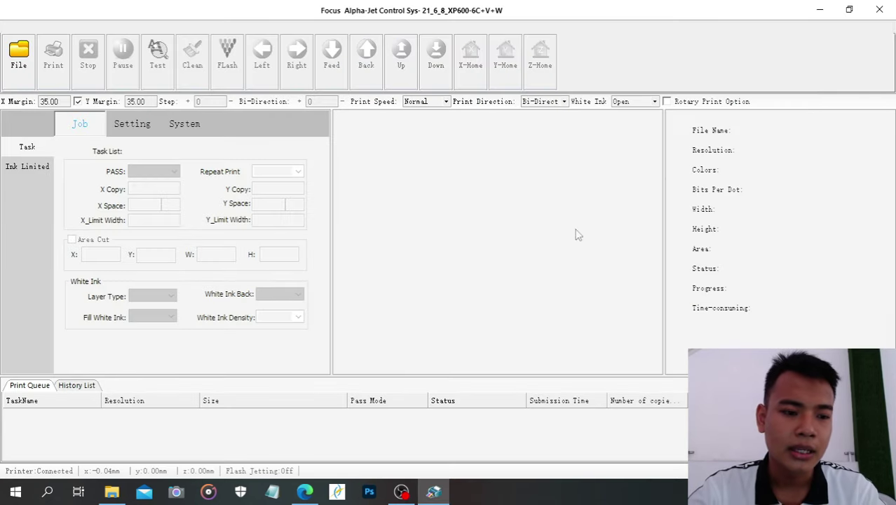
pyautogui.click(181, 133)
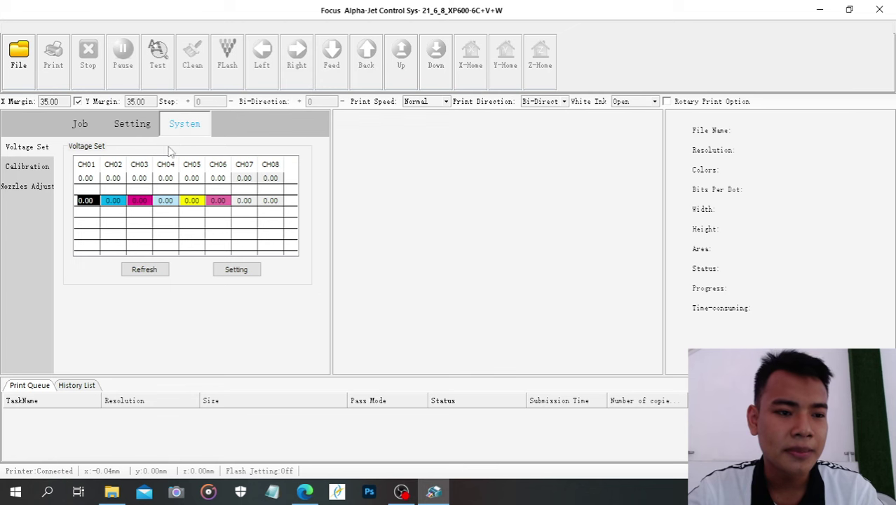
pyautogui.click(43, 172)
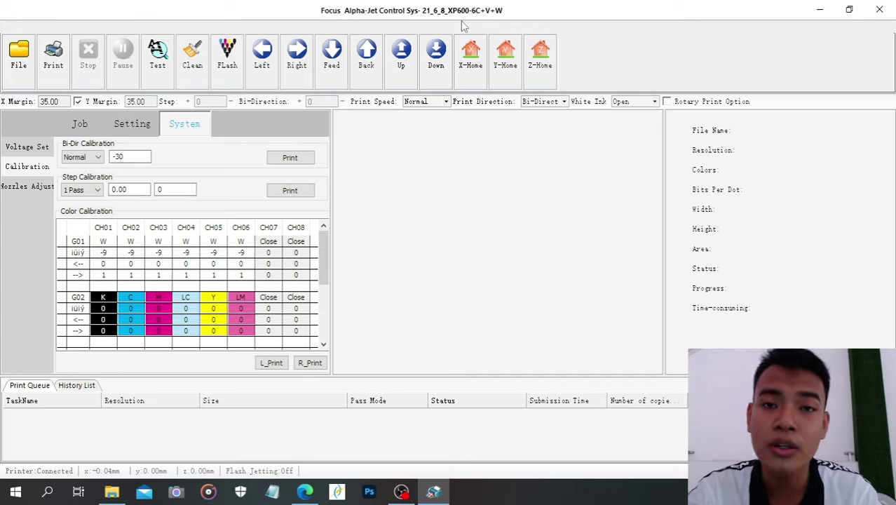
pyautogui.click(877, 9)
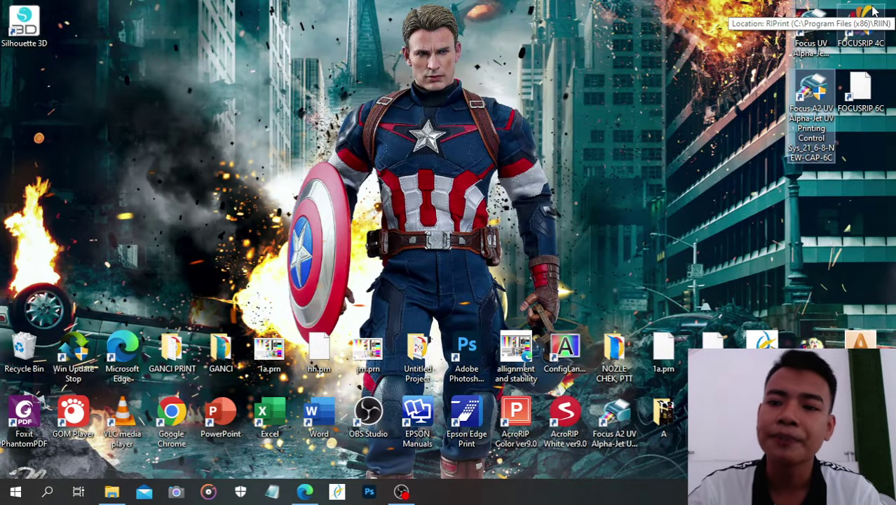
# Open the file location of the Focus A2 UV Alpha-Jet shortcut and move the folder window higher on the desktop
pyautogui.rightClick(812, 100)
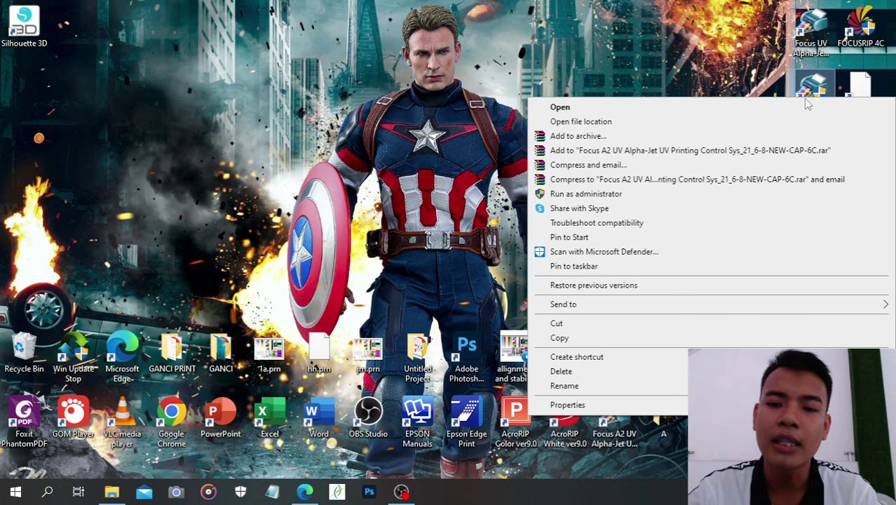
pyautogui.click(587, 124)
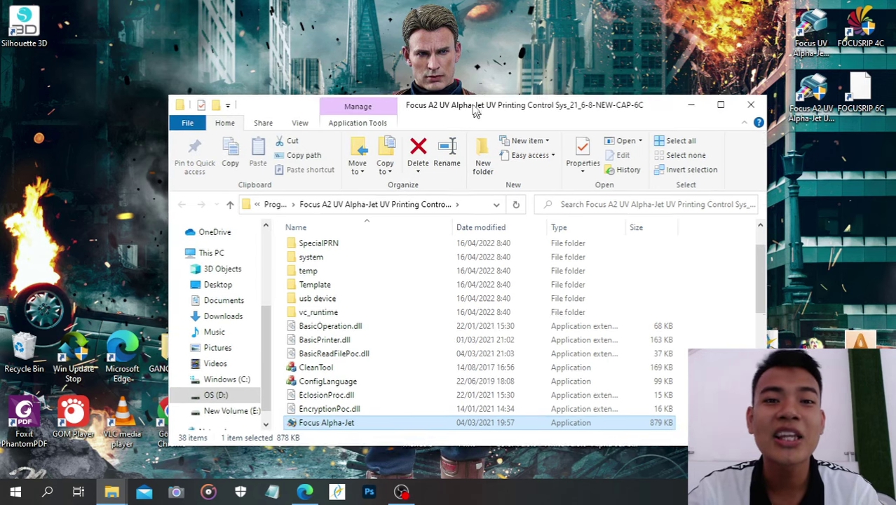
pyautogui.moveTo(475, 112); pyautogui.dragTo(468, 41)
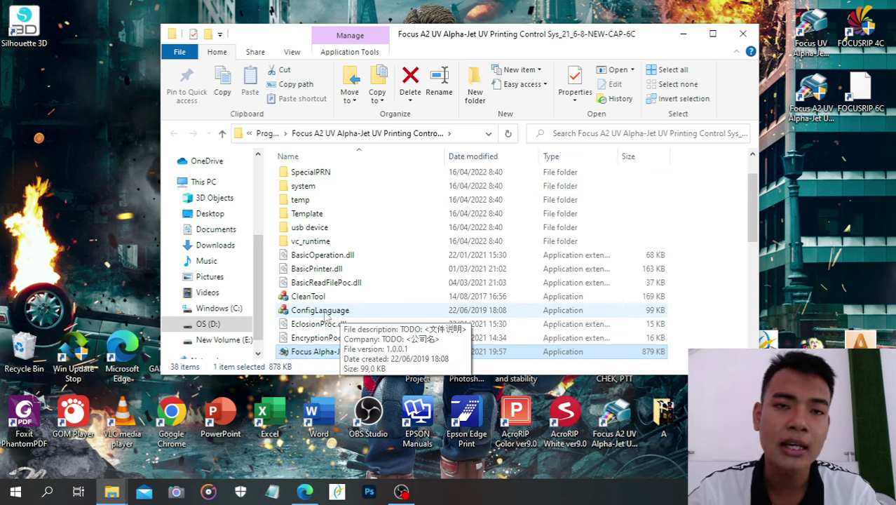
# Try to set the configuration file to XP600-4C+V+W.ini in ConfigLanguage without administrator rights, reopen the tool to check, and close it
pyautogui.click(325, 316)
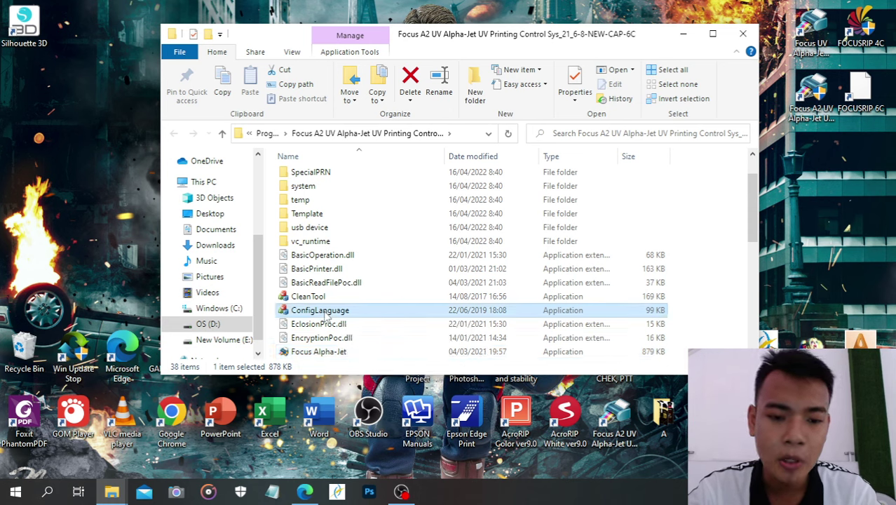
pyautogui.rightClick(325, 316)
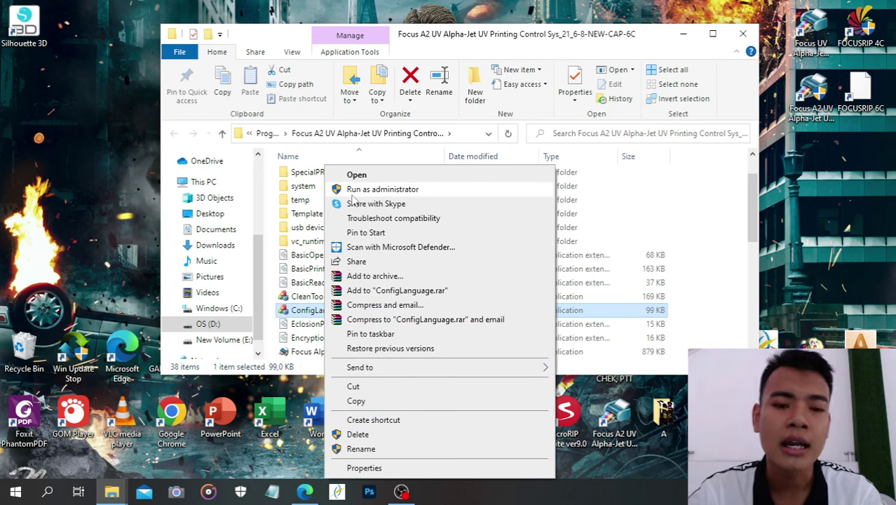
pyautogui.doubleClick(303, 312)
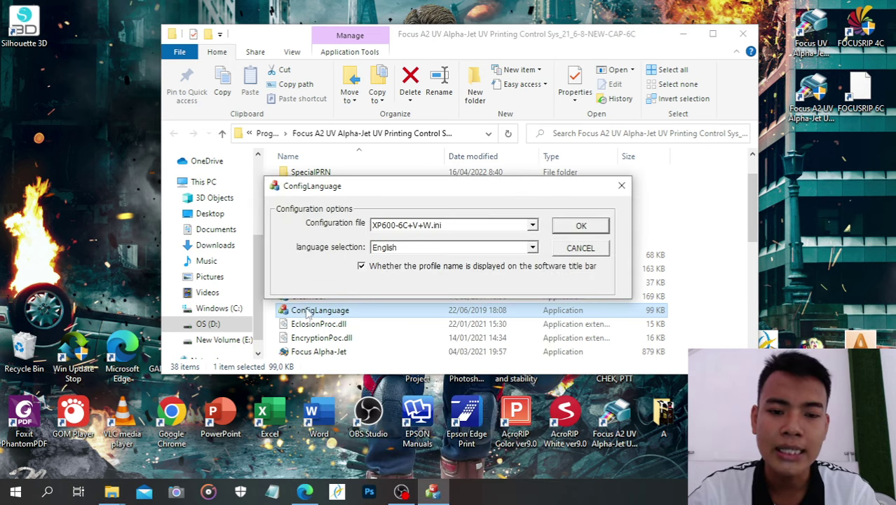
pyautogui.click(480, 227)
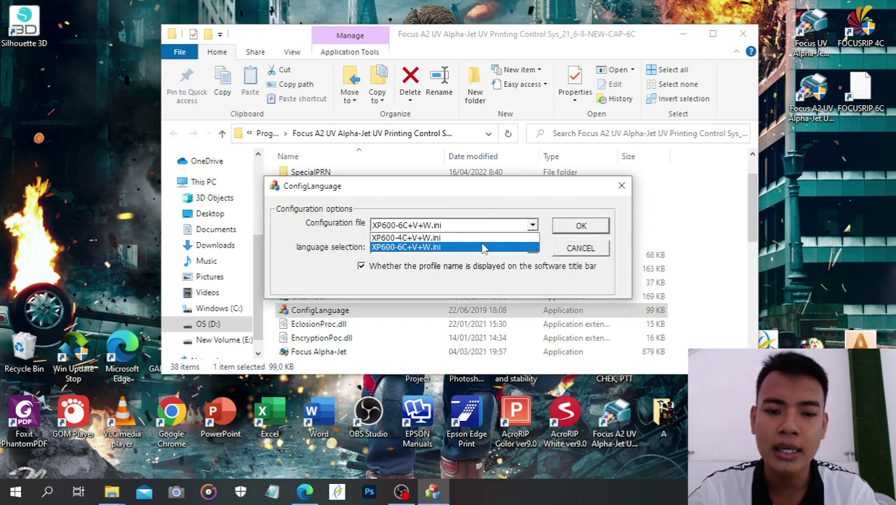
pyautogui.click(438, 240)
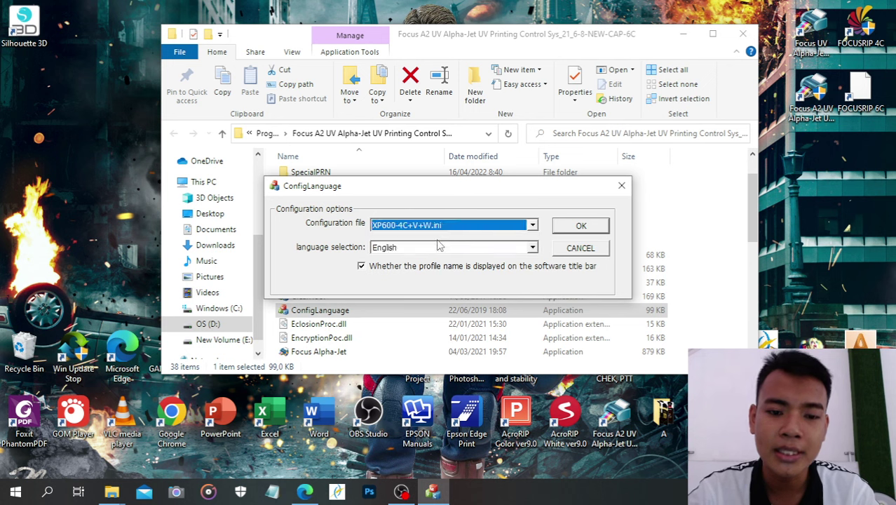
pyautogui.click(580, 226)
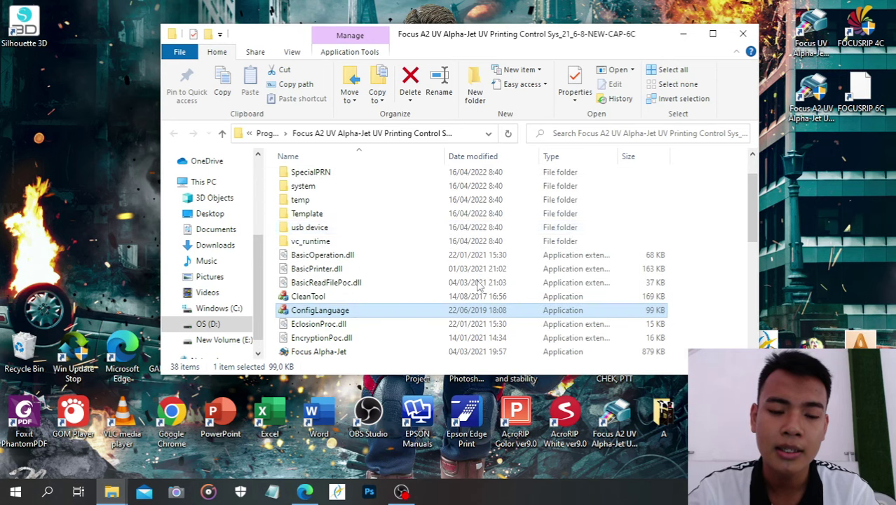
pyautogui.doubleClick(376, 311)
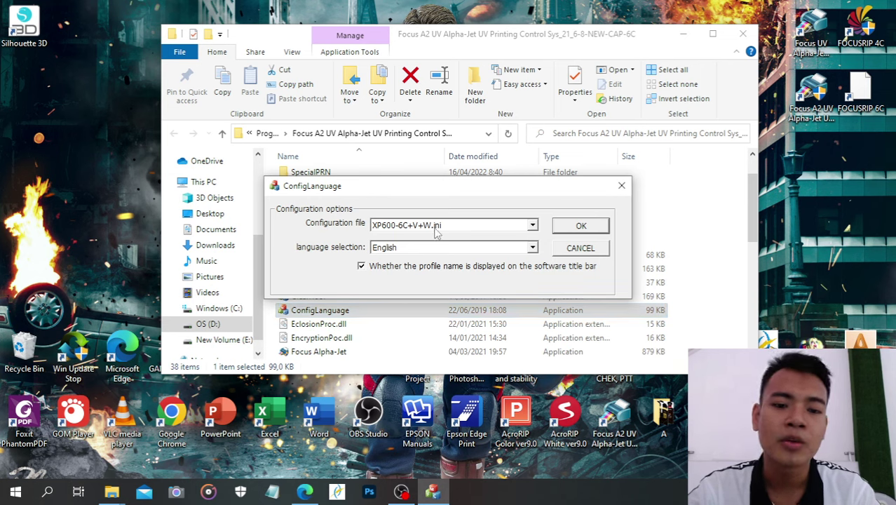
pyautogui.click(620, 188)
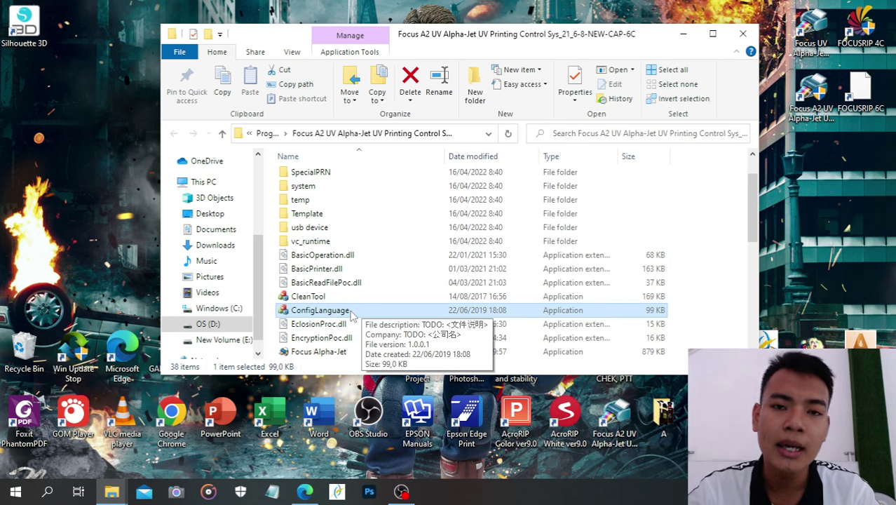
# Run ConfigLanguage as administrator, set the configuration file to XP600-4C+V+W.ini, and close the program folder
pyautogui.rightClick(353, 314)
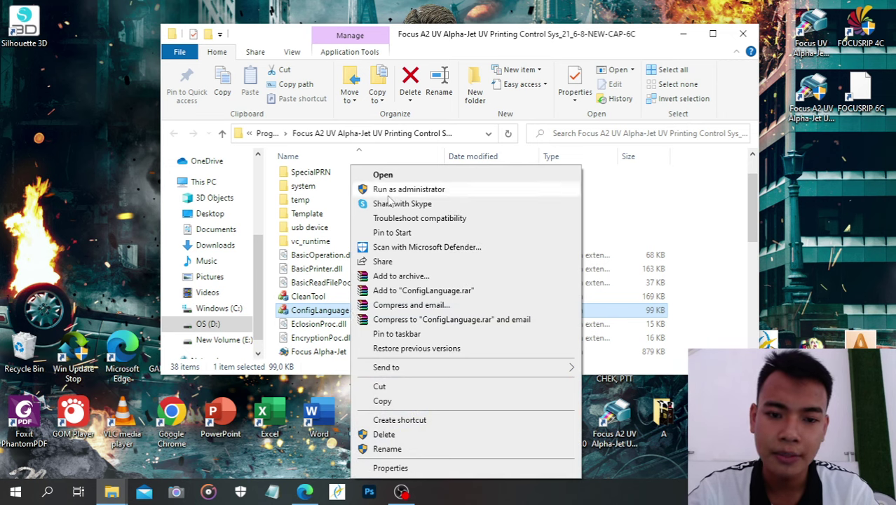
pyautogui.click(388, 196)
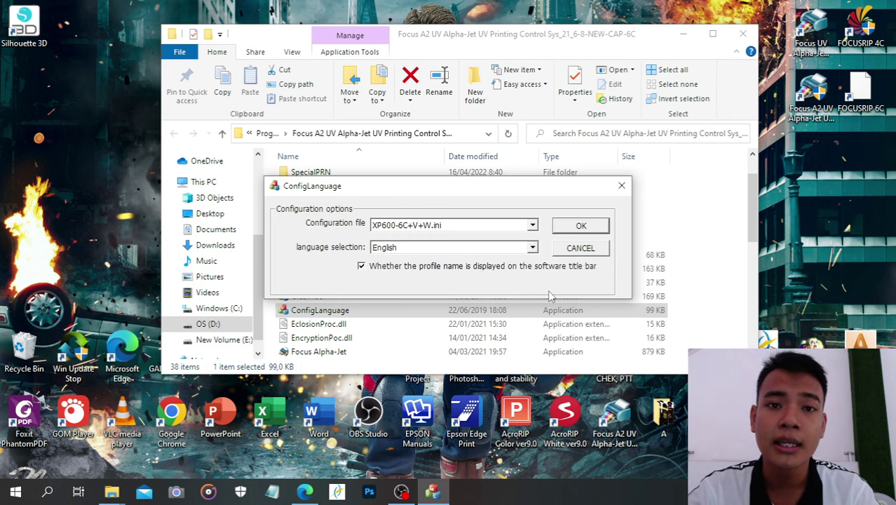
pyautogui.click(464, 231)
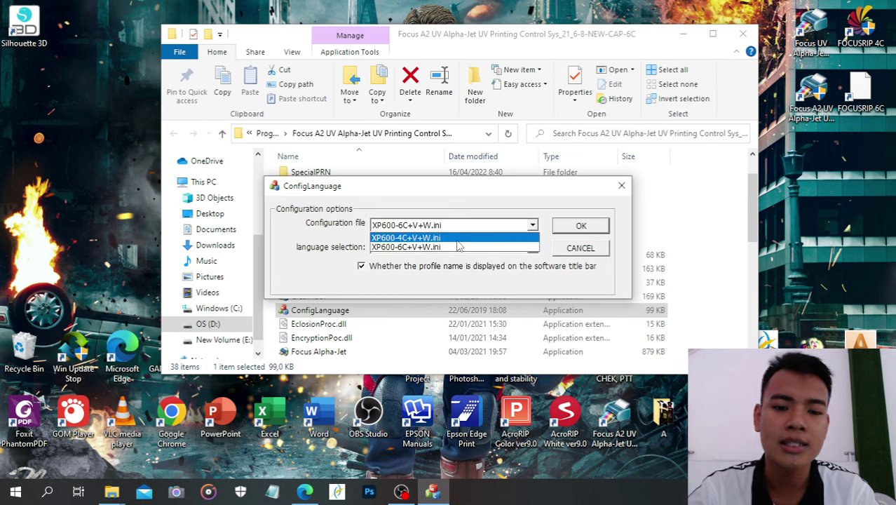
pyautogui.click(460, 246)
pyautogui.click(576, 228)
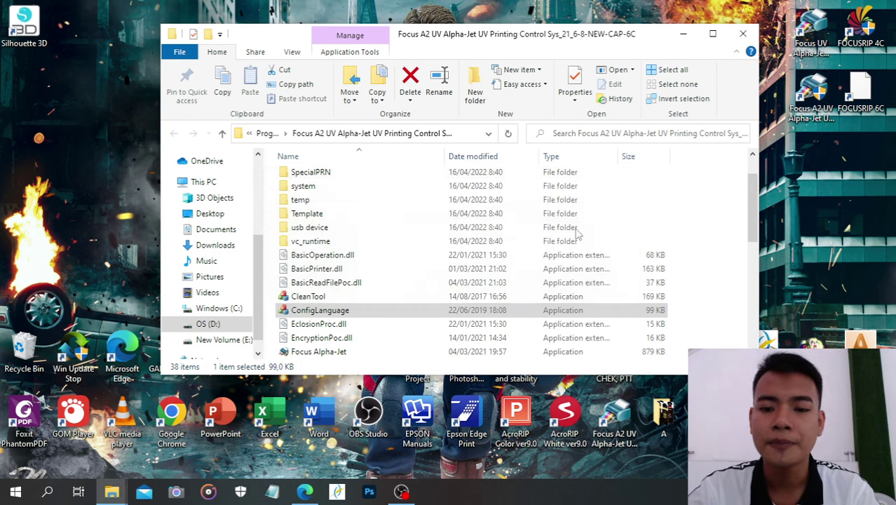
pyautogui.click(738, 38)
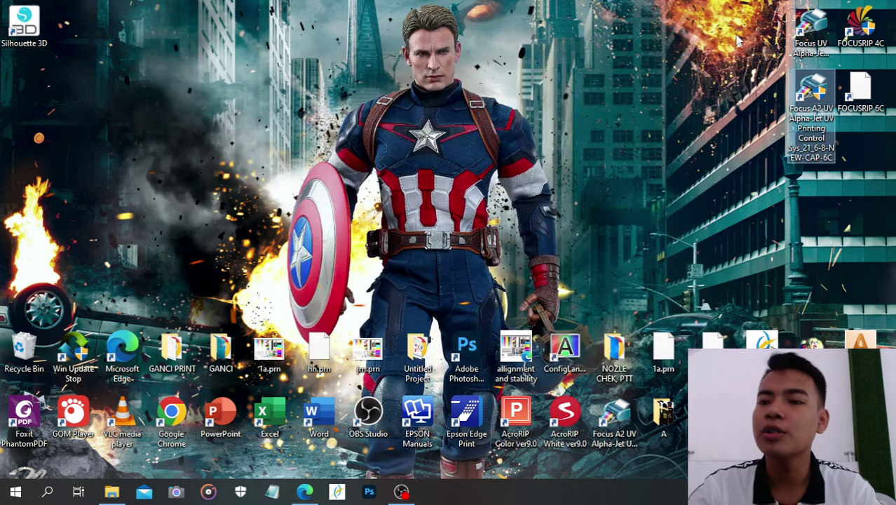
# Reopen the Focus A2 UV Alpha-Jet control software, check its voltage and color calibration channels, and minimize it
pyautogui.click(811, 102)
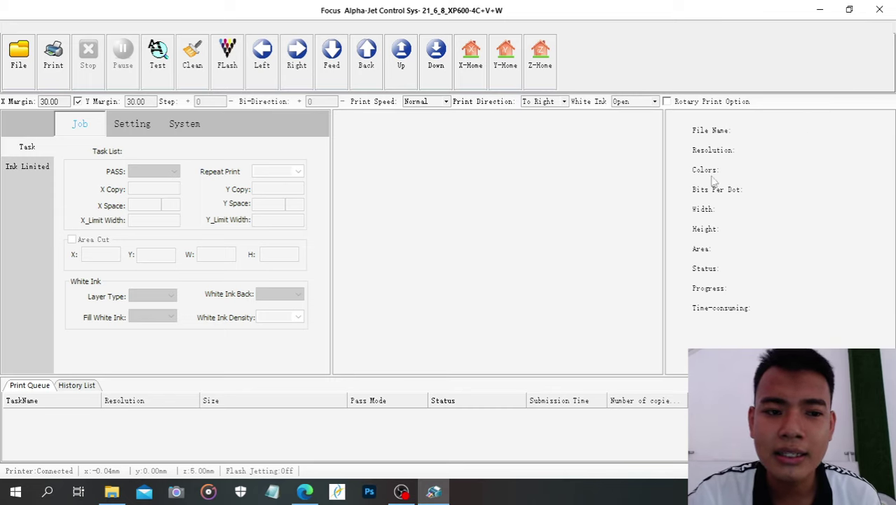
pyautogui.click(184, 124)
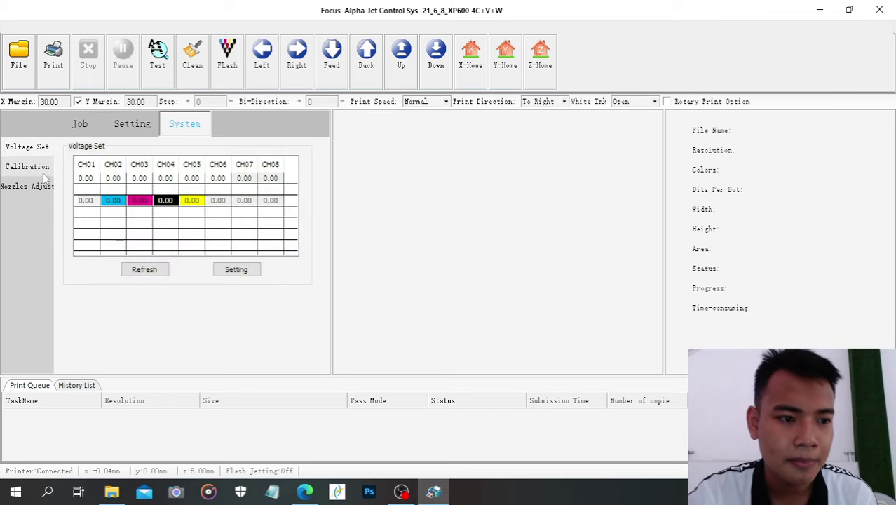
pyautogui.click(35, 169)
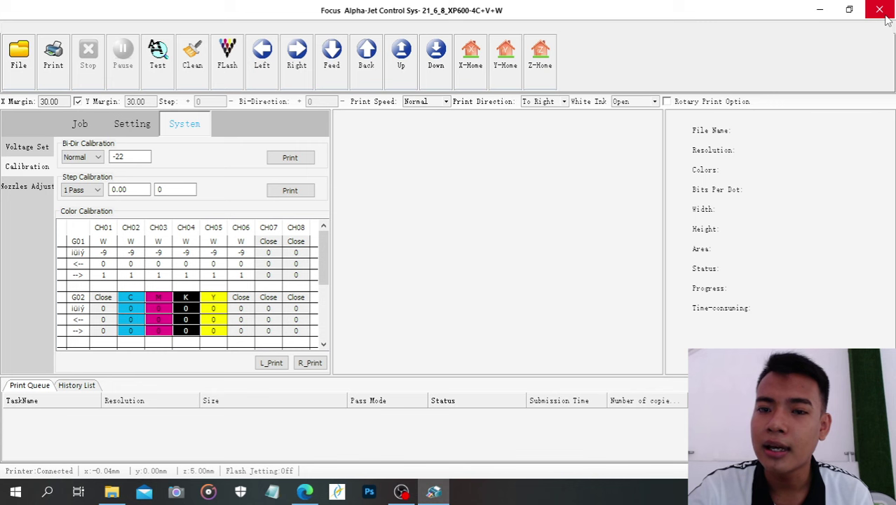
pyautogui.click(823, 13)
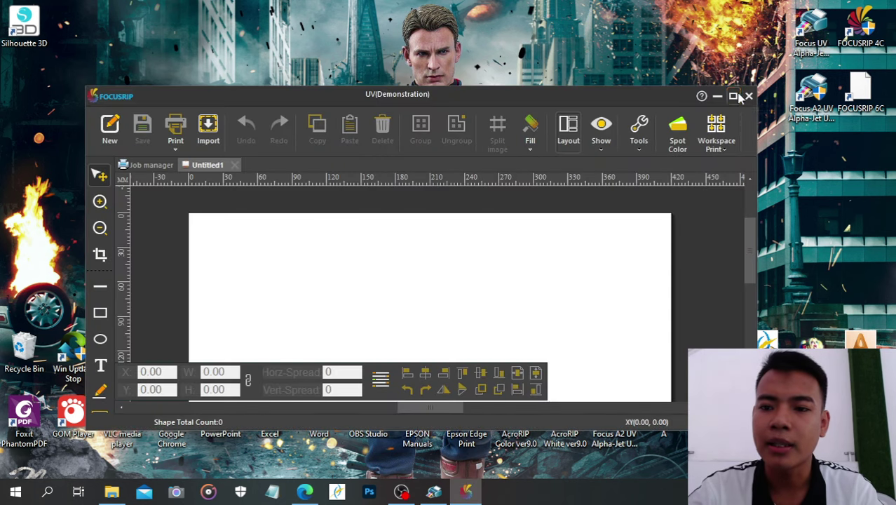
# Maximize the FOCUSRIP window and import the Mobil image from Pictures at its original size
pyautogui.click(733, 95)
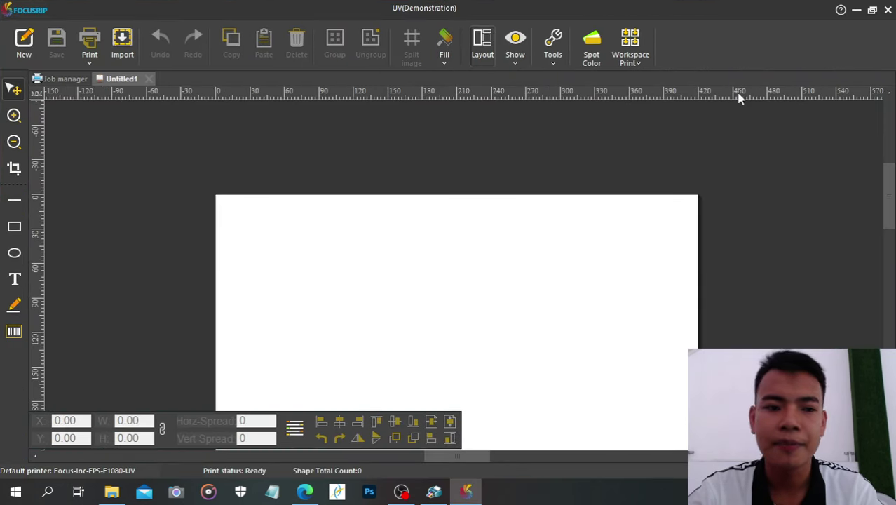
pyautogui.click(132, 52)
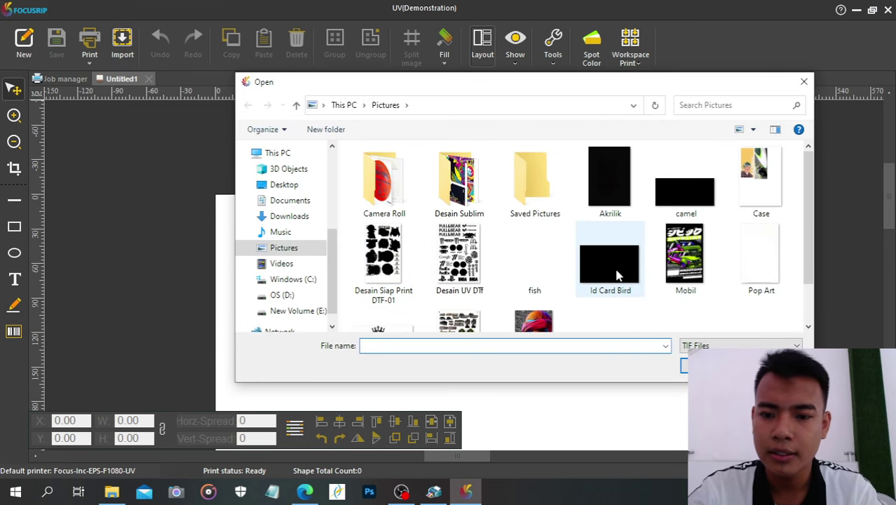
pyautogui.click(687, 187)
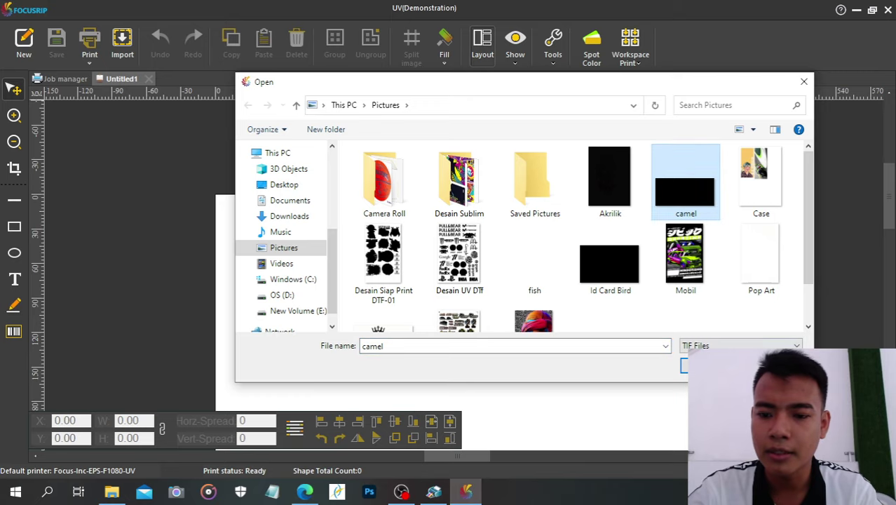
pyautogui.click(698, 250)
pyautogui.click(684, 365)
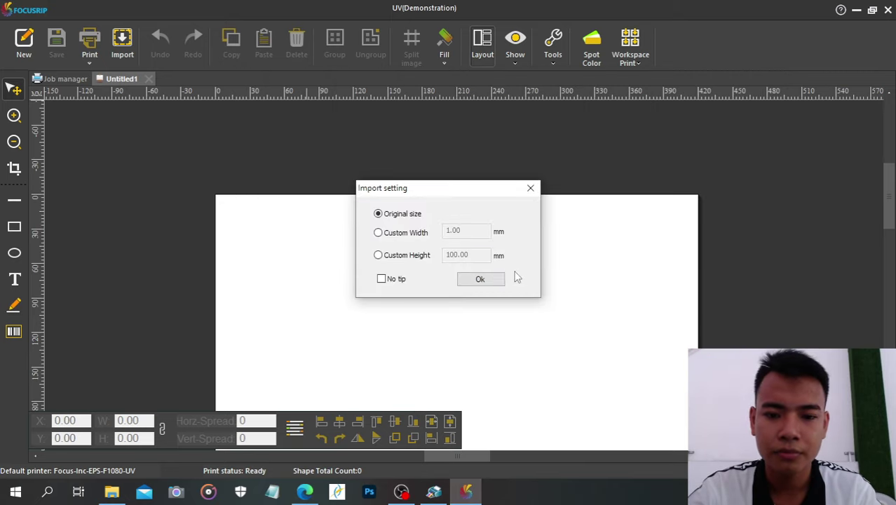
pyautogui.click(500, 277)
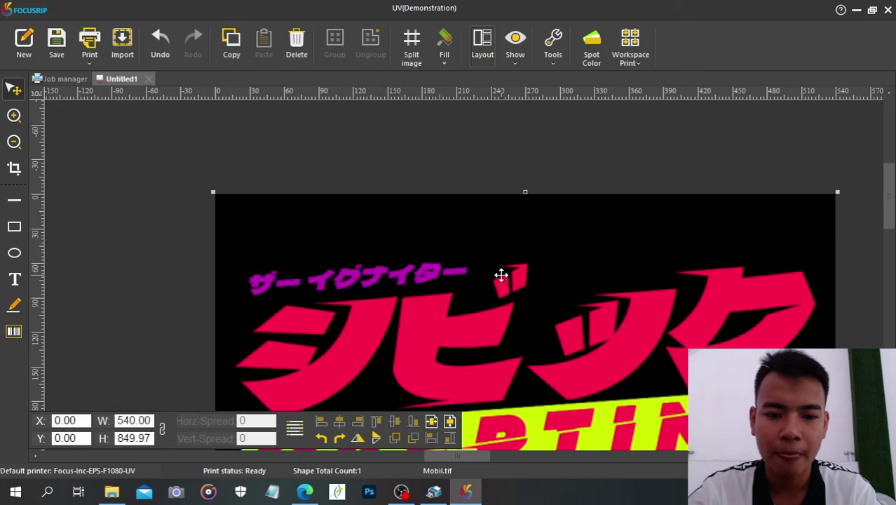
# Scale the imported image to 55 mm wide, and enlarge it proportionally from its corner to about 142 by 223 mm
pyautogui.doubleClick(133, 420)
pyautogui.write('55')
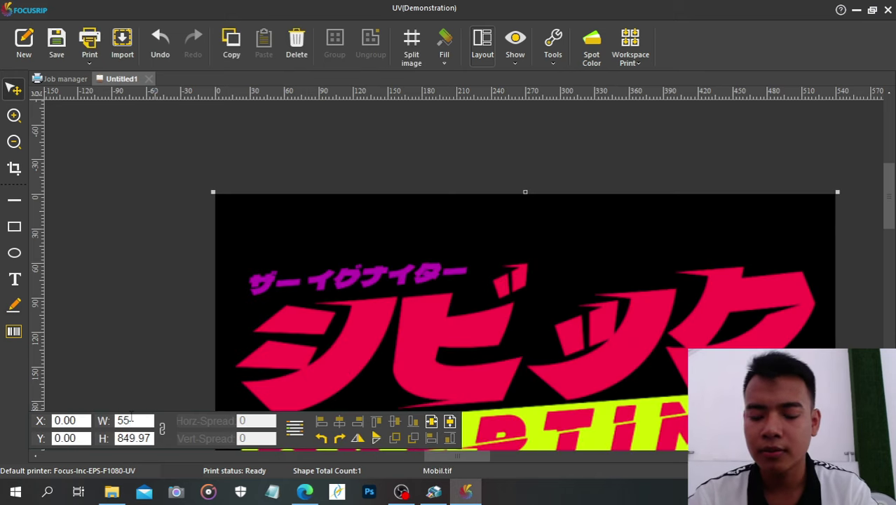
pyautogui.press('Return')
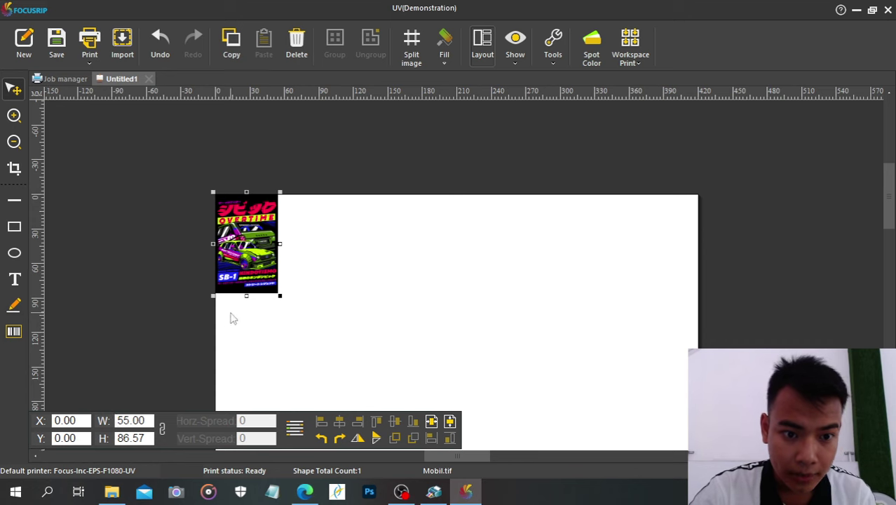
pyautogui.moveTo(280, 296); pyautogui.dragTo(380, 374)
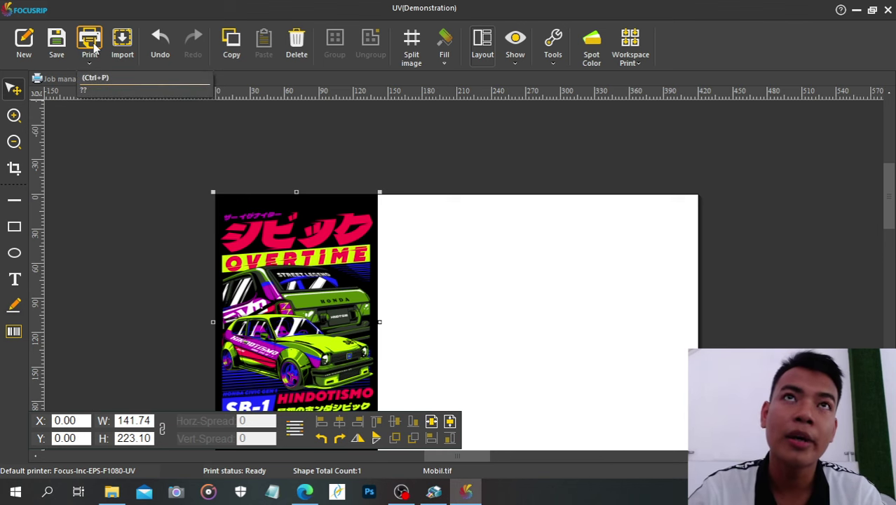
# Open the print settings for the Mobil image and choose the FOCUS_HS_1_HC_720x720_8Pass_4C_HARD_UV solution
pyautogui.click(94, 45)
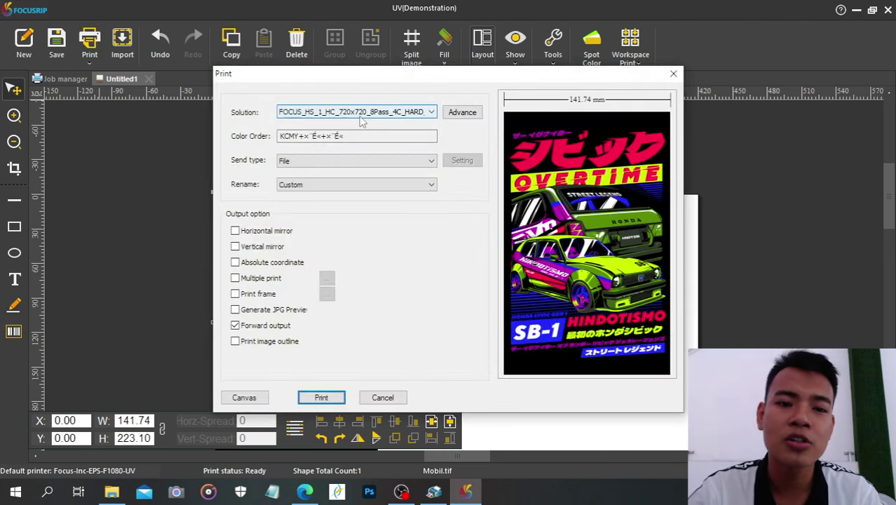
pyautogui.click(364, 117)
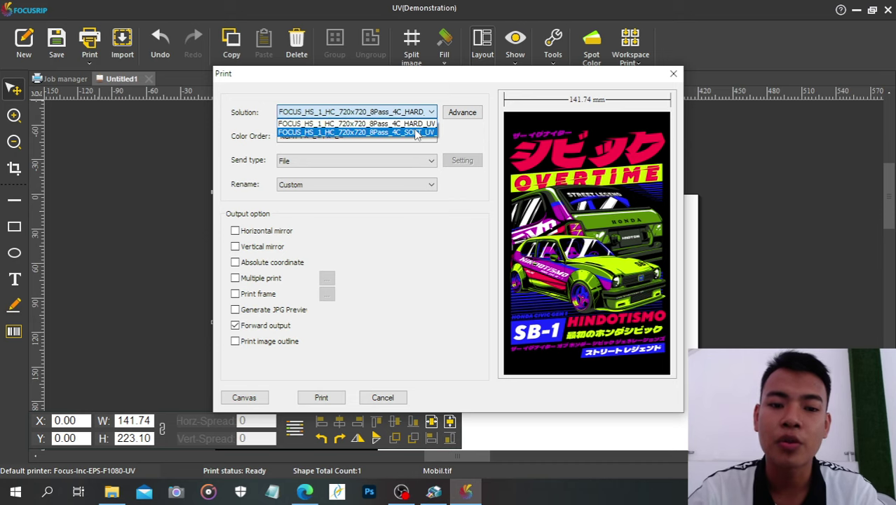
pyautogui.click(347, 125)
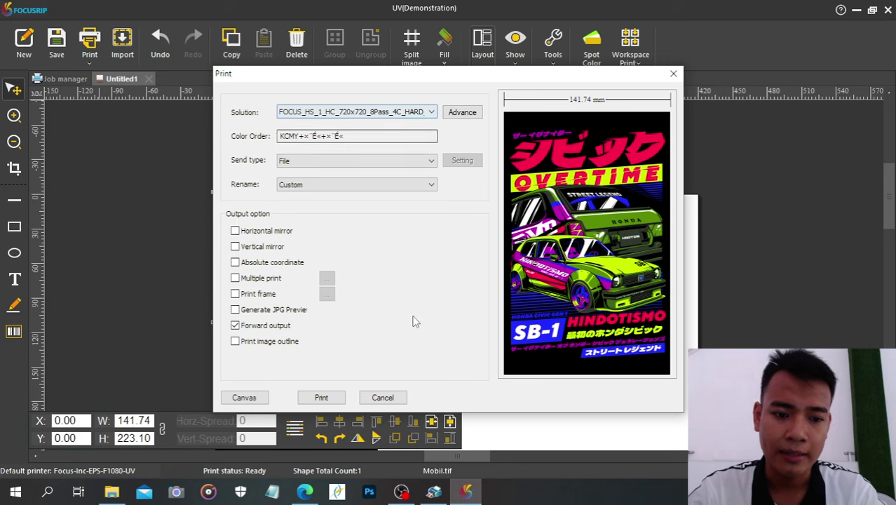
# Print the job to a PRN file named 4 WARNA in the Camera Roll folder
pyautogui.click(343, 398)
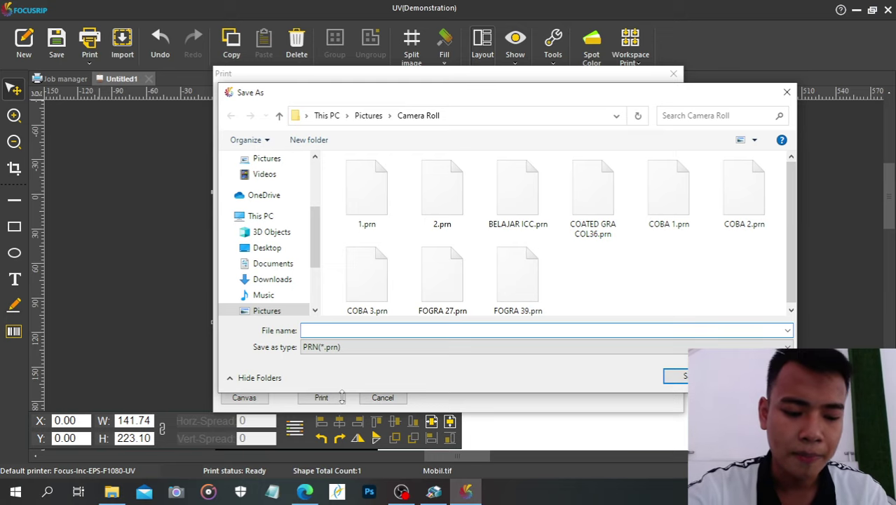
pyautogui.write('4 WARM')
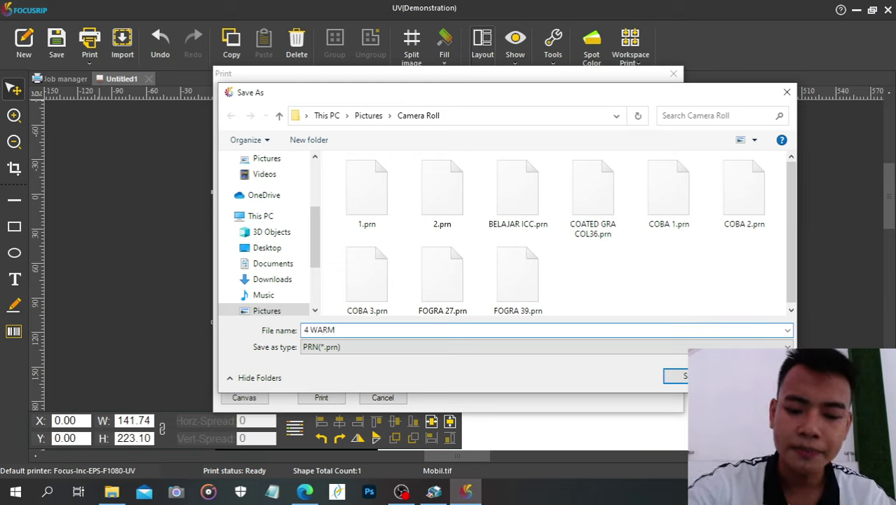
pyautogui.press('BackSpace')
pyautogui.write('NA')
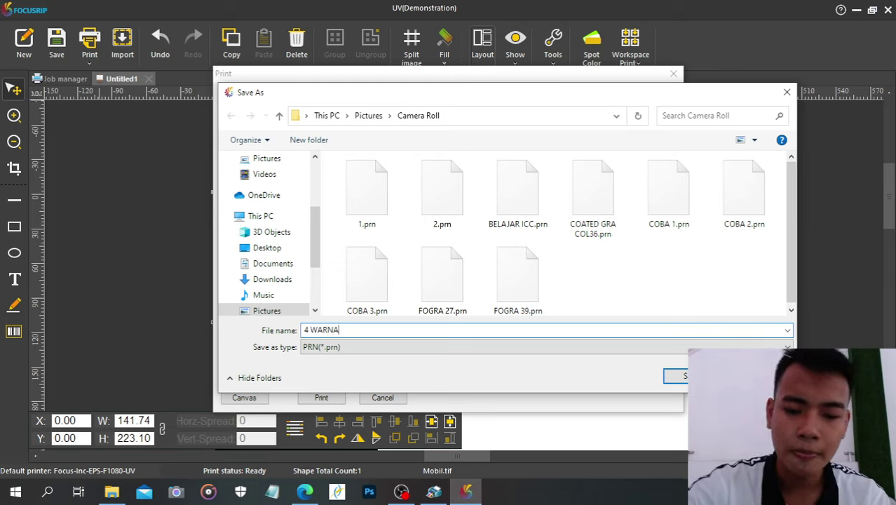
pyautogui.press('Return')
pyautogui.click(341, 398)
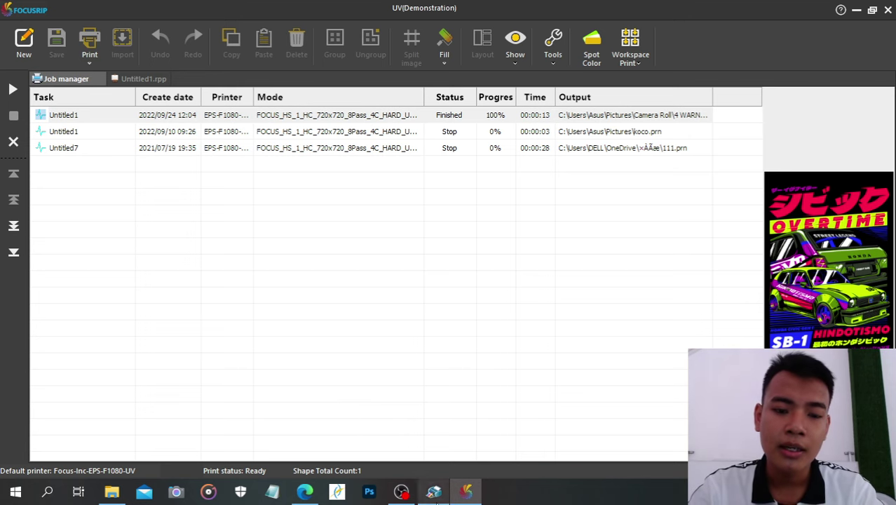
# Switch to the Focus Alpha-Jet control software, load COATED GRA COL36.prn from Camera Roll, and try to print it
pyautogui.click(434, 492)
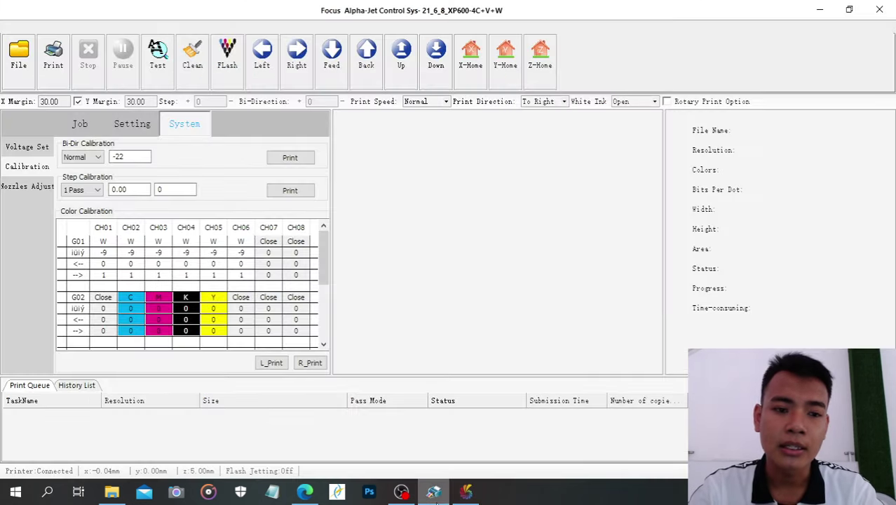
pyautogui.click(21, 56)
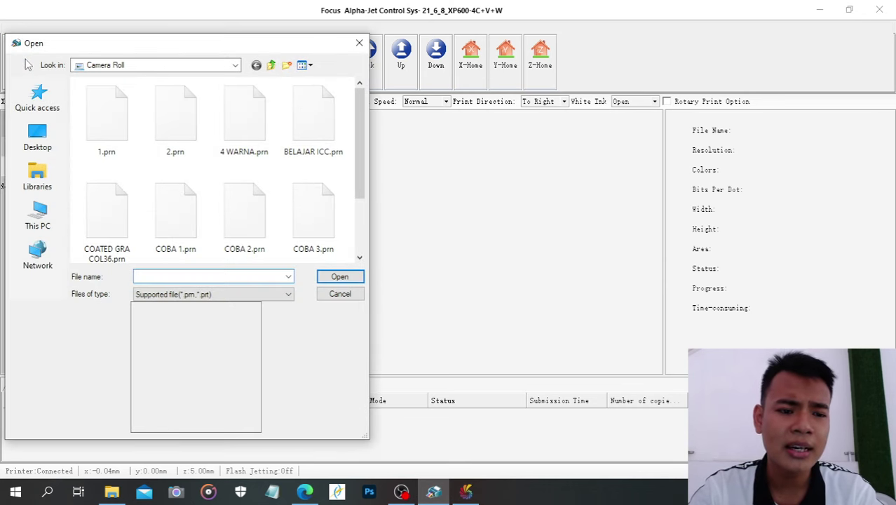
pyautogui.click(130, 219)
pyautogui.click(321, 279)
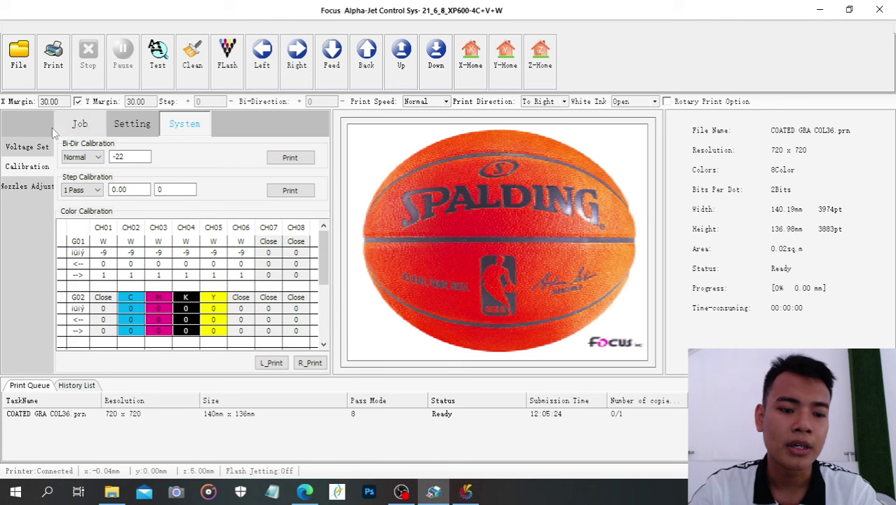
pyautogui.click(50, 61)
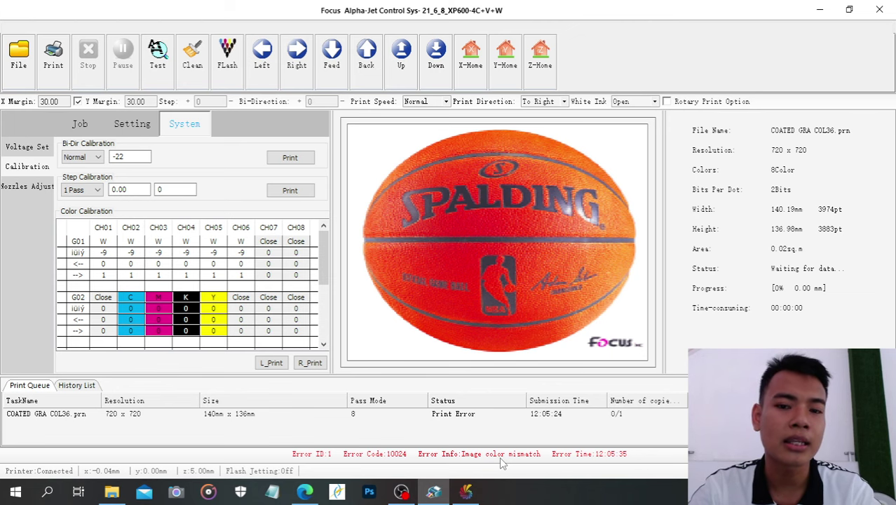
# Load the 4 WARNA.prn file from Camera Roll into the print queue
pyautogui.click(18, 81)
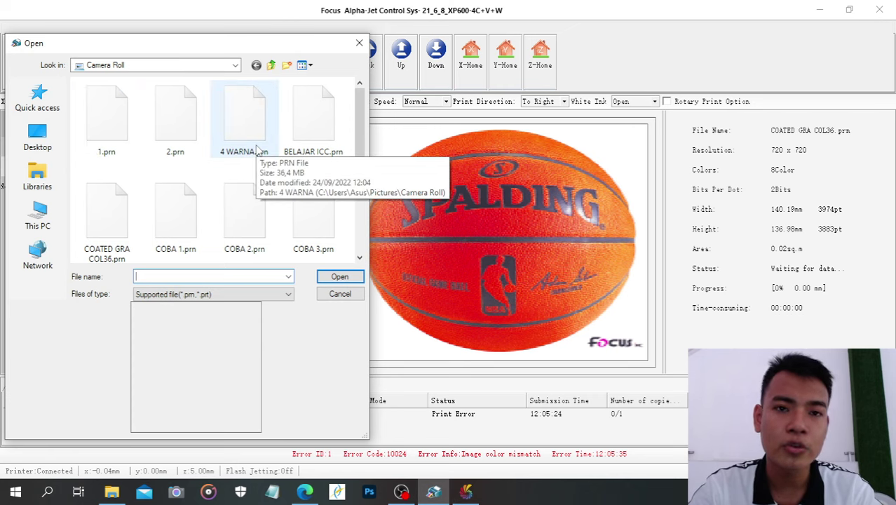
pyautogui.click(257, 150)
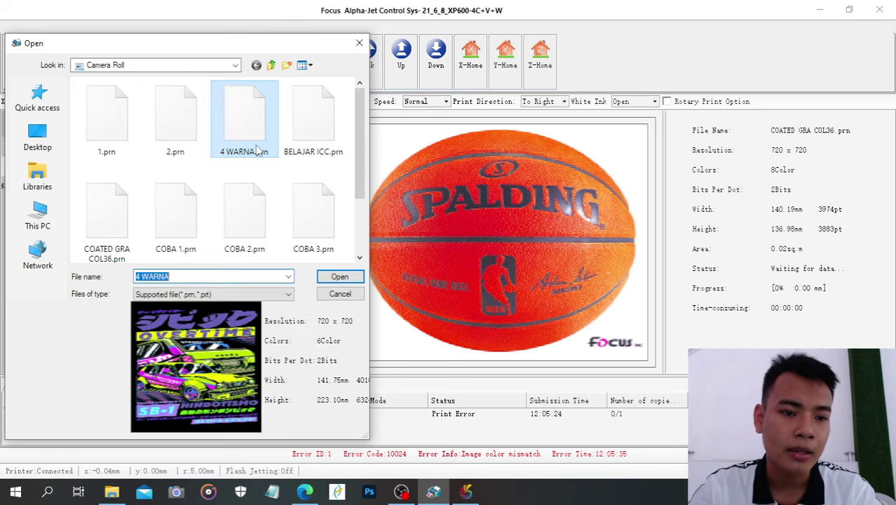
pyautogui.click(339, 277)
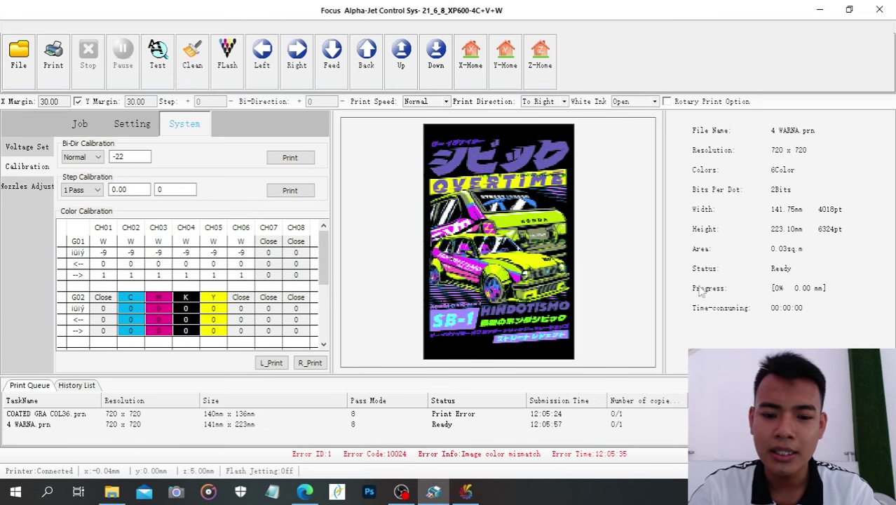
# Delete the COATED GRA COL36.prn job from the print queue and select the 4 WARNA.prn job to view its details
pyautogui.click(416, 416)
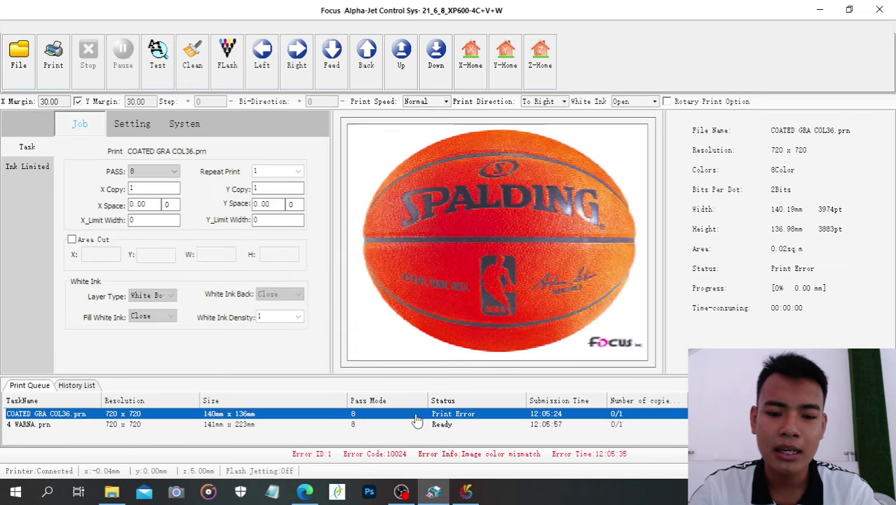
pyautogui.press('Delete')
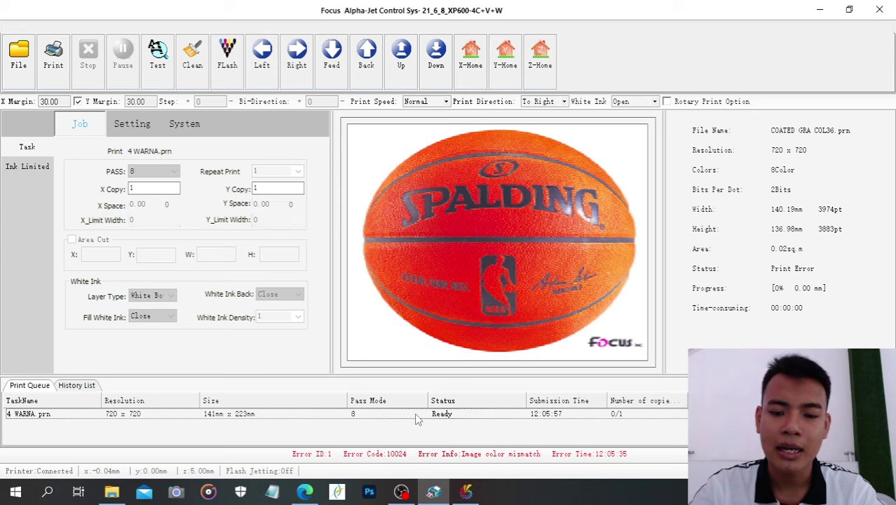
pyautogui.click(416, 416)
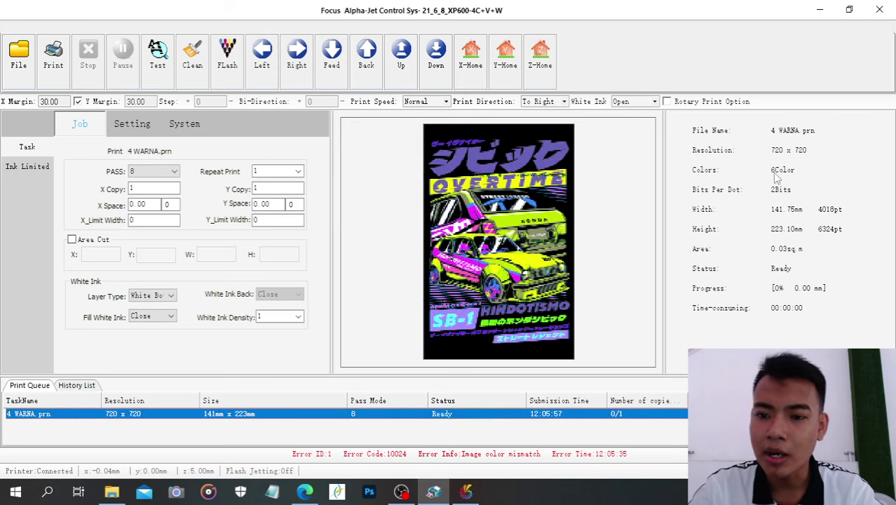